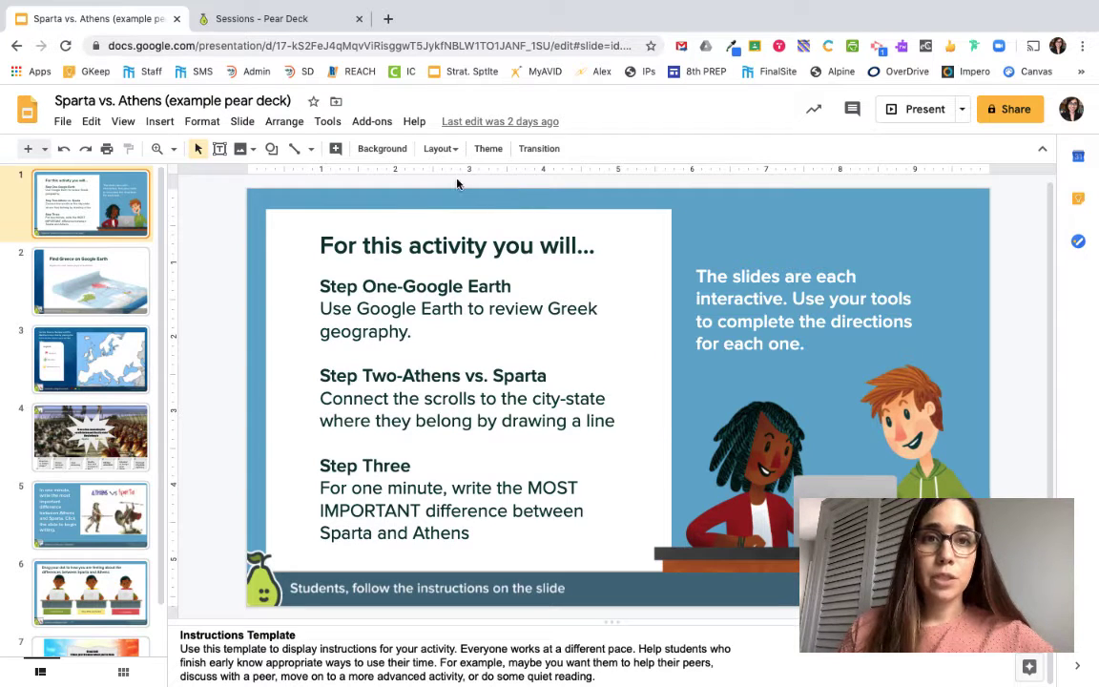
Confirm in the add-on marketplace that the Pear Deck add-on is installed
{"action": "left_click", "coordinate": [372, 124]}
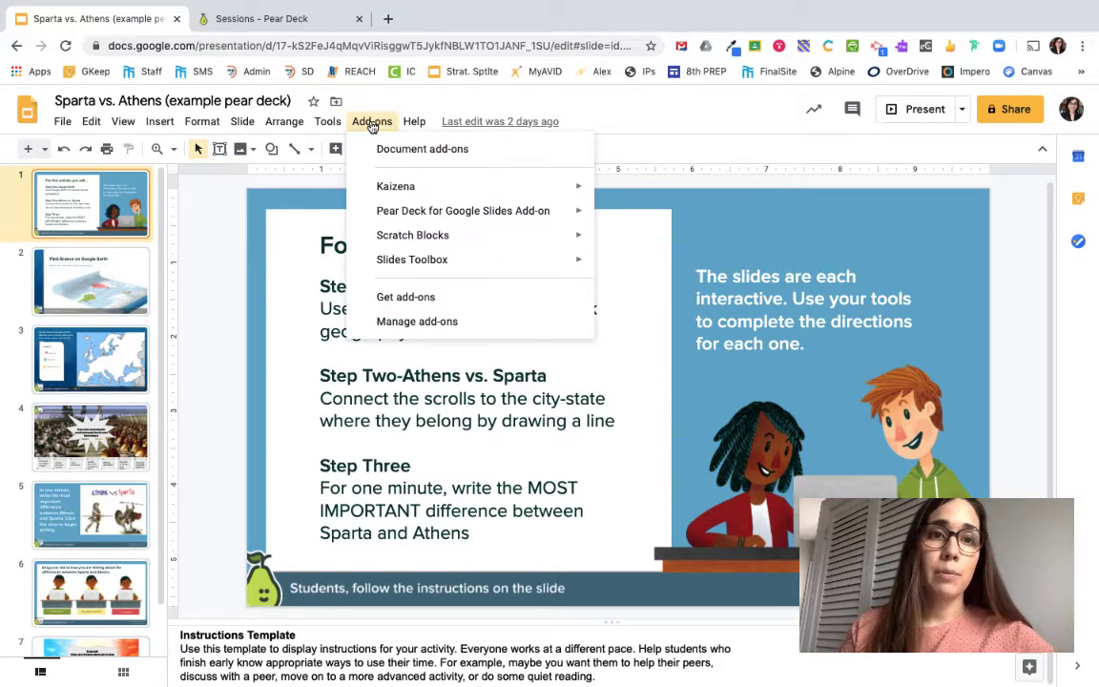
{"action": "mouse_move", "coordinate": [415, 222]}
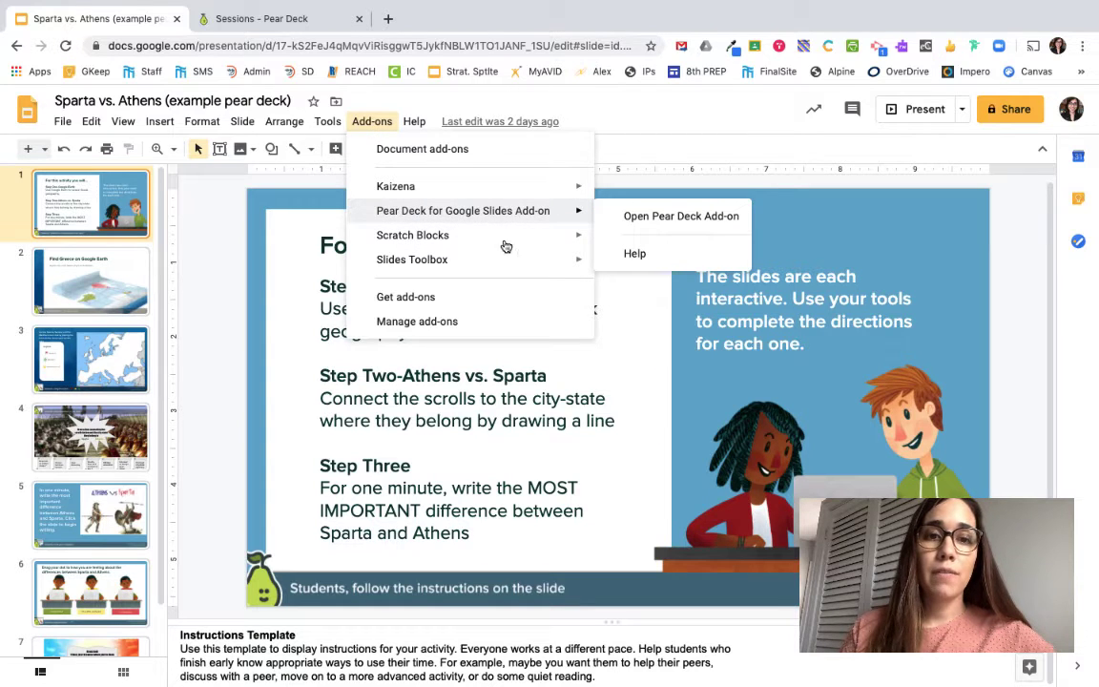
{"action": "left_click", "coordinate": [471, 303]}
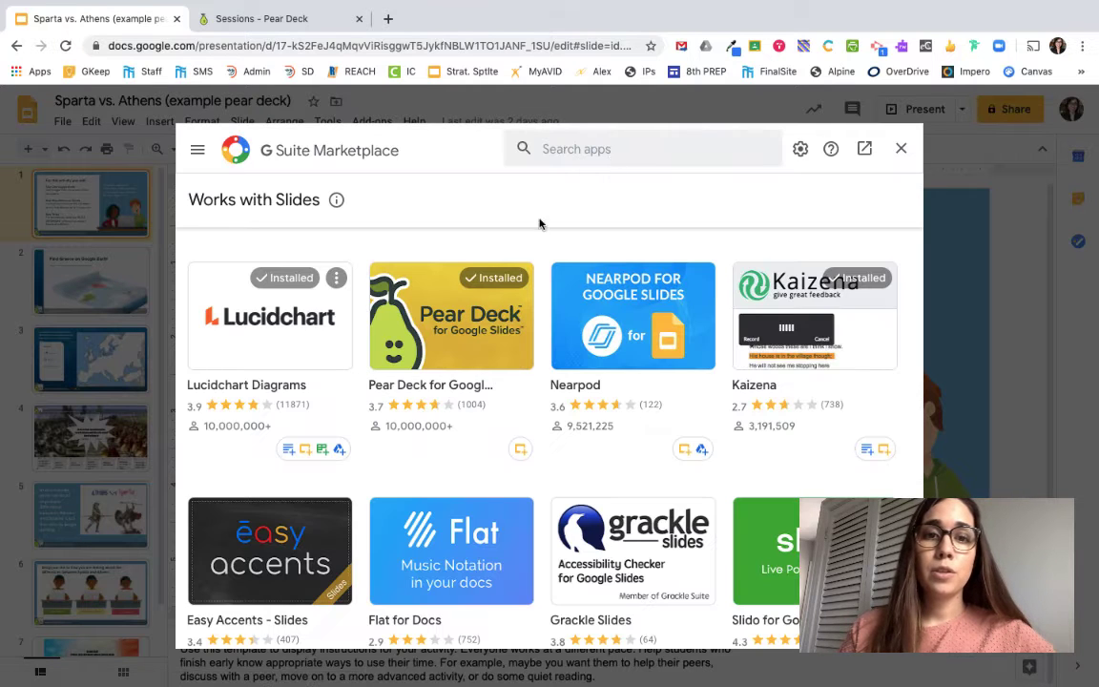
{"action": "left_click", "coordinate": [474, 308]}
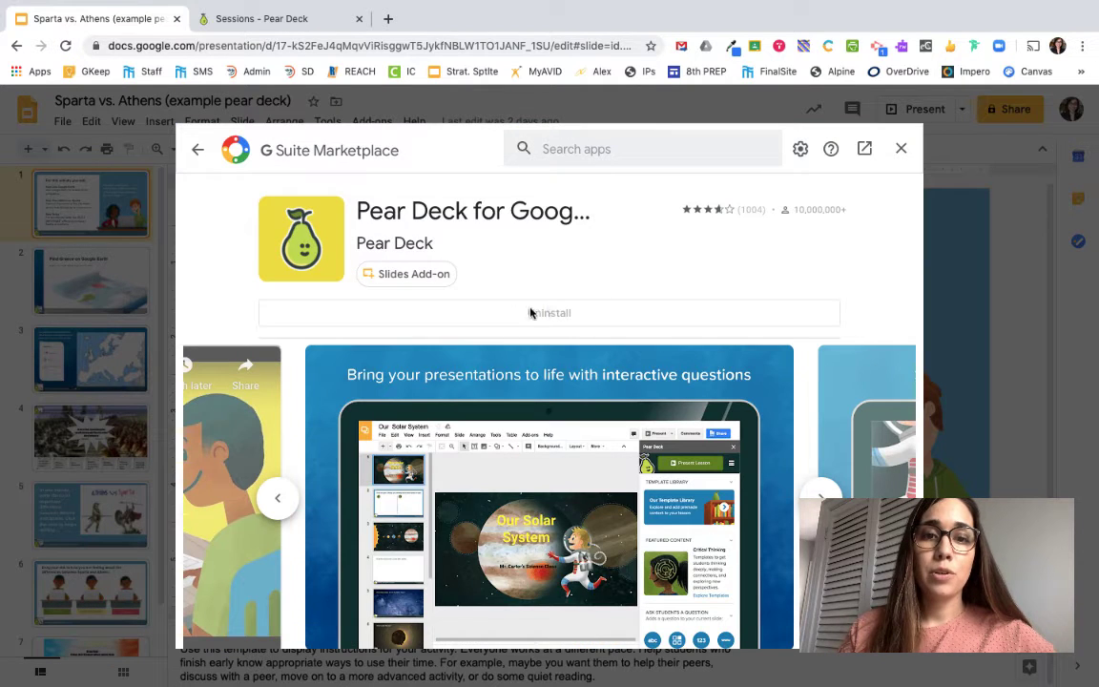
{"action": "left_click", "coordinate": [900, 150]}
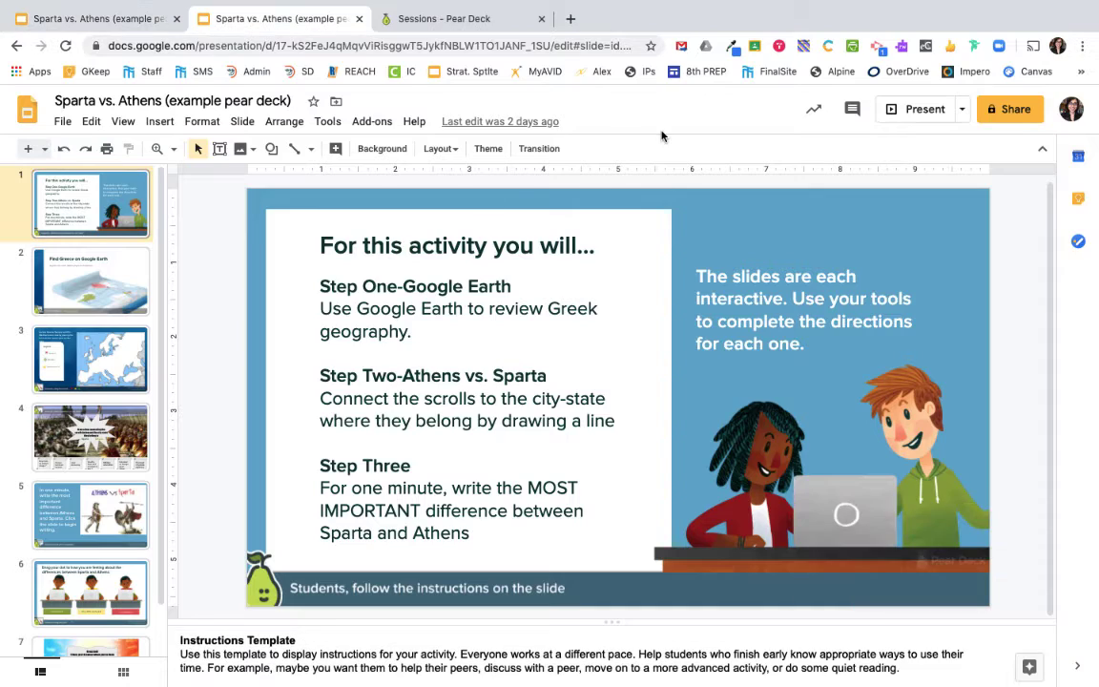
Open the Pear Deck for Google Slides sidebar and start a lesson from the deck
{"action": "left_click", "coordinate": [370, 123]}
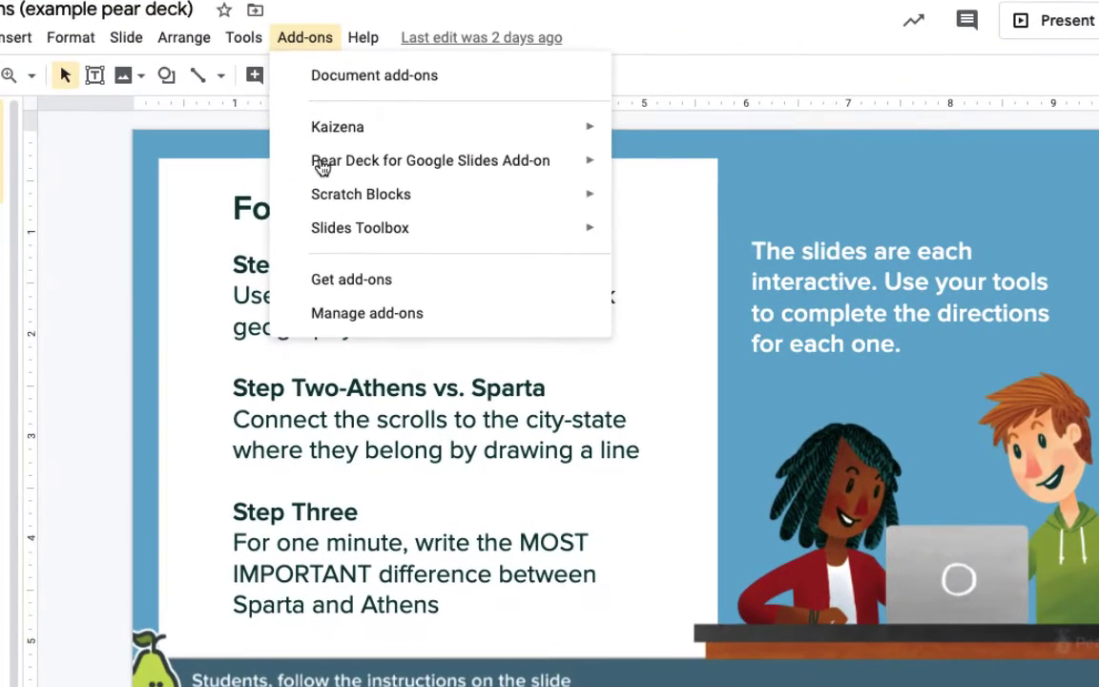
{"action": "mouse_move", "coordinate": [385, 215]}
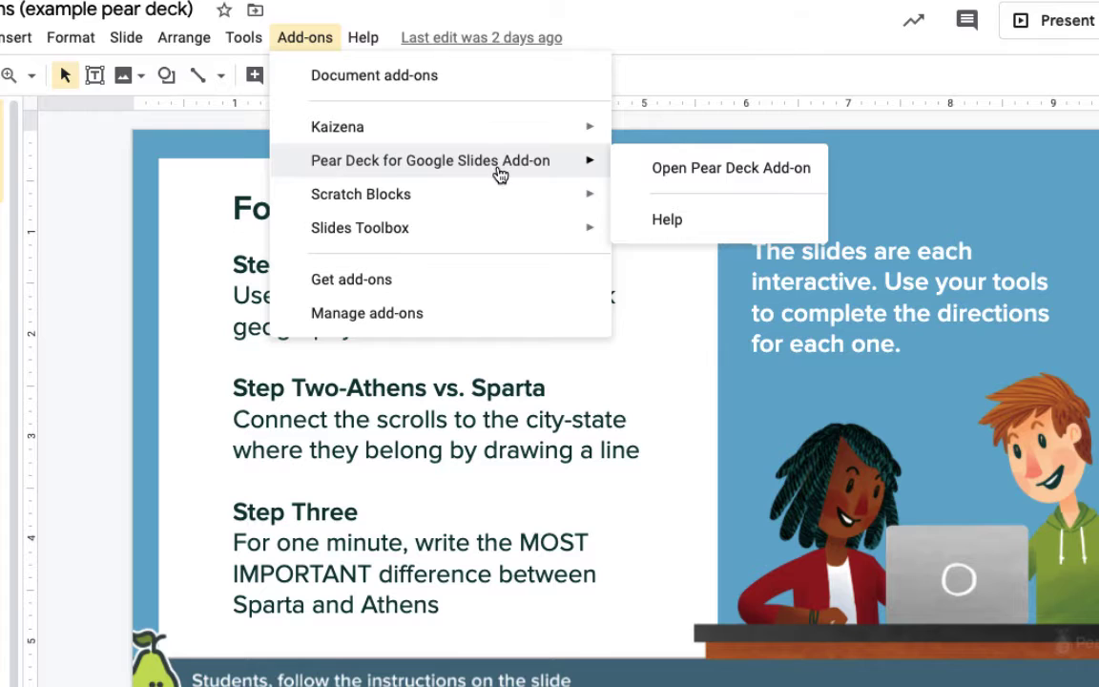
{"action": "left_click", "coordinate": [642, 169]}
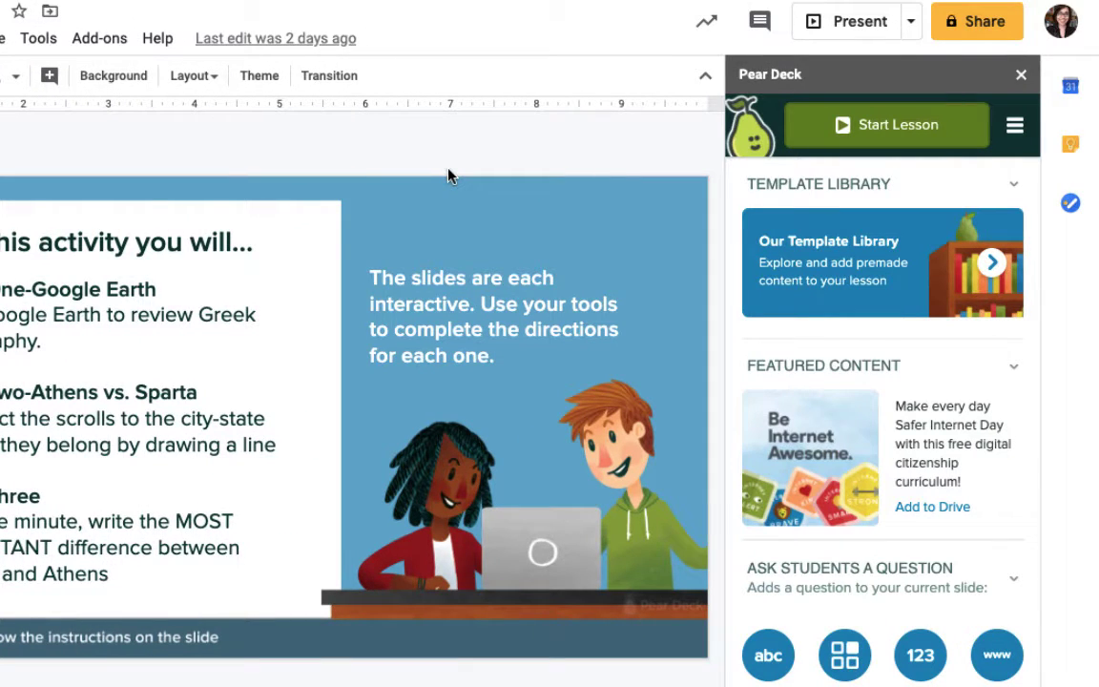
{"action": "left_click", "coordinate": [847, 128]}
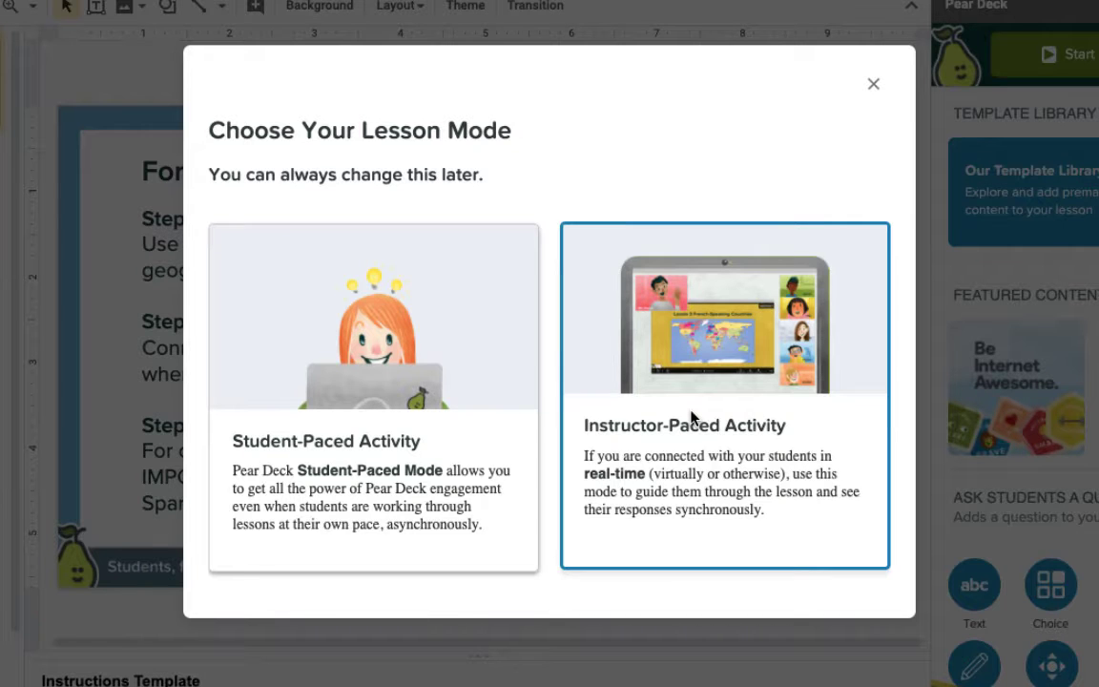
Run the deck as a Student-Paced Activity and choose Share To Classroom
{"action": "left_click", "coordinate": [389, 438]}
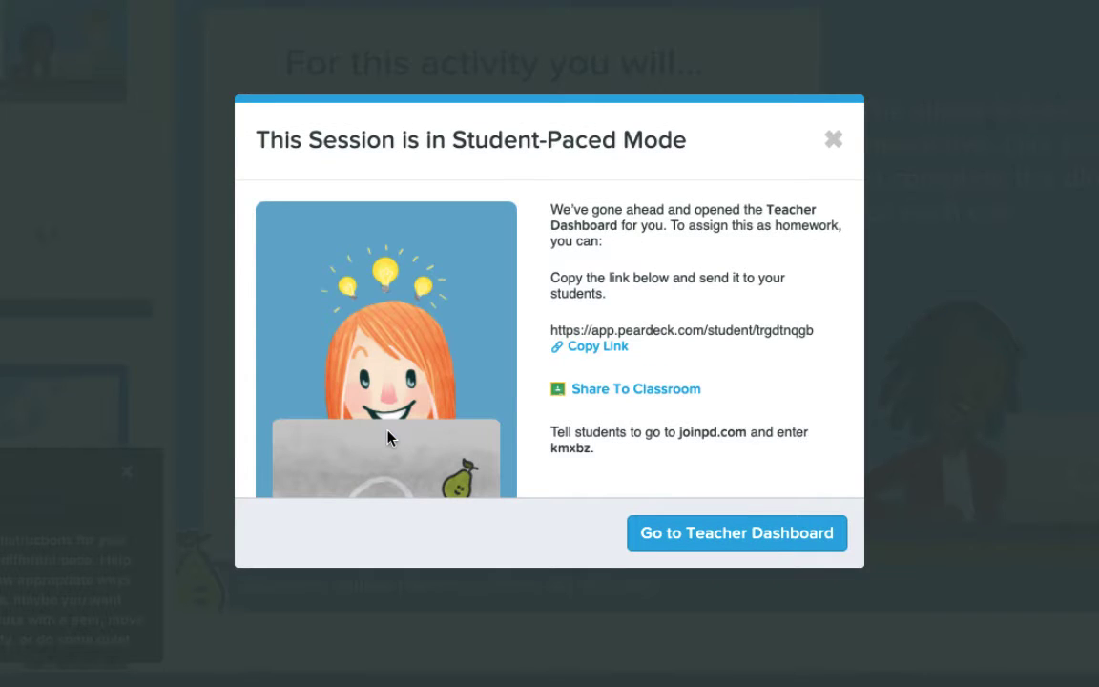
{"action": "left_click", "coordinate": [627, 391]}
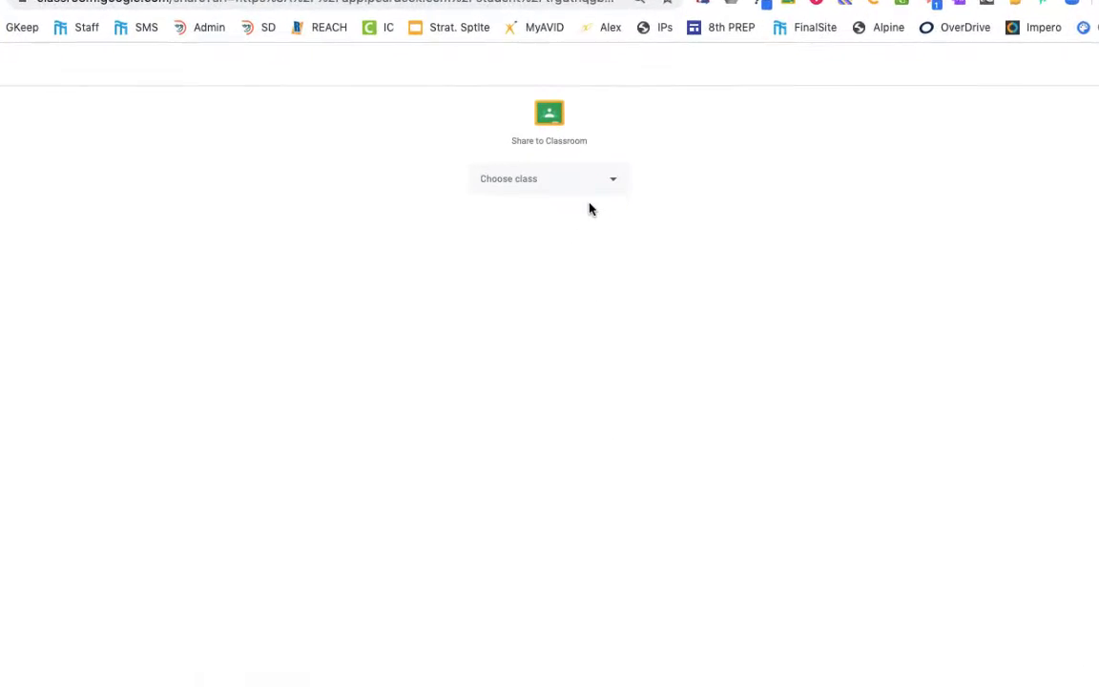
Share the link to the SMS Distance Learning class as a new assignment
{"action": "left_click", "coordinate": [629, 137]}
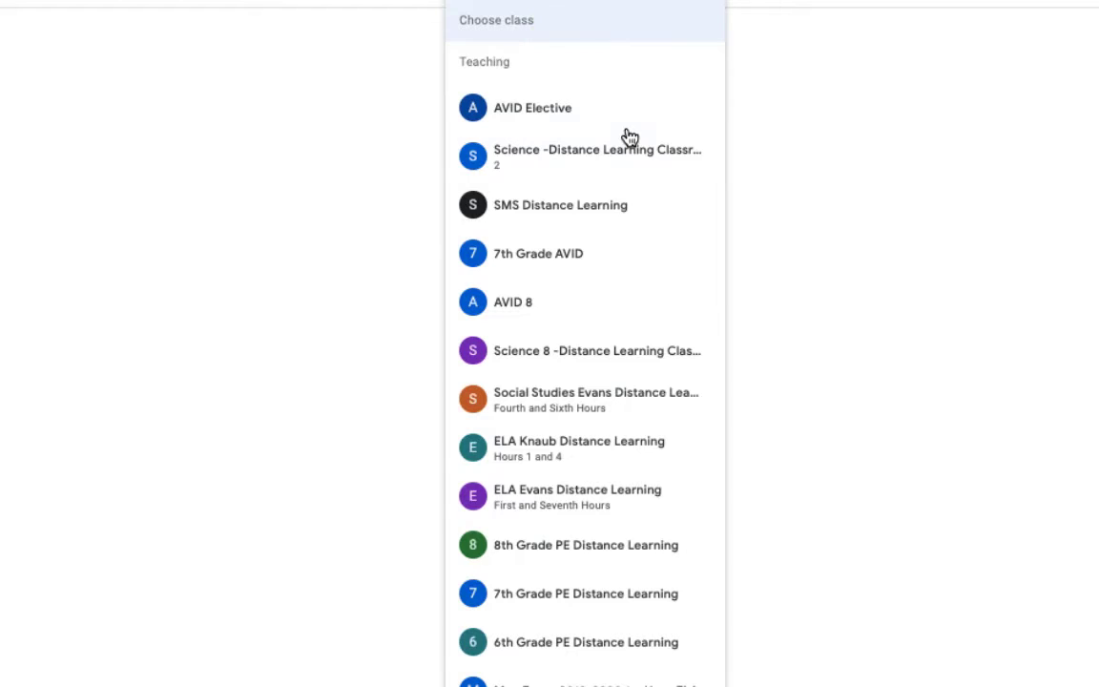
{"action": "left_click", "coordinate": [603, 210]}
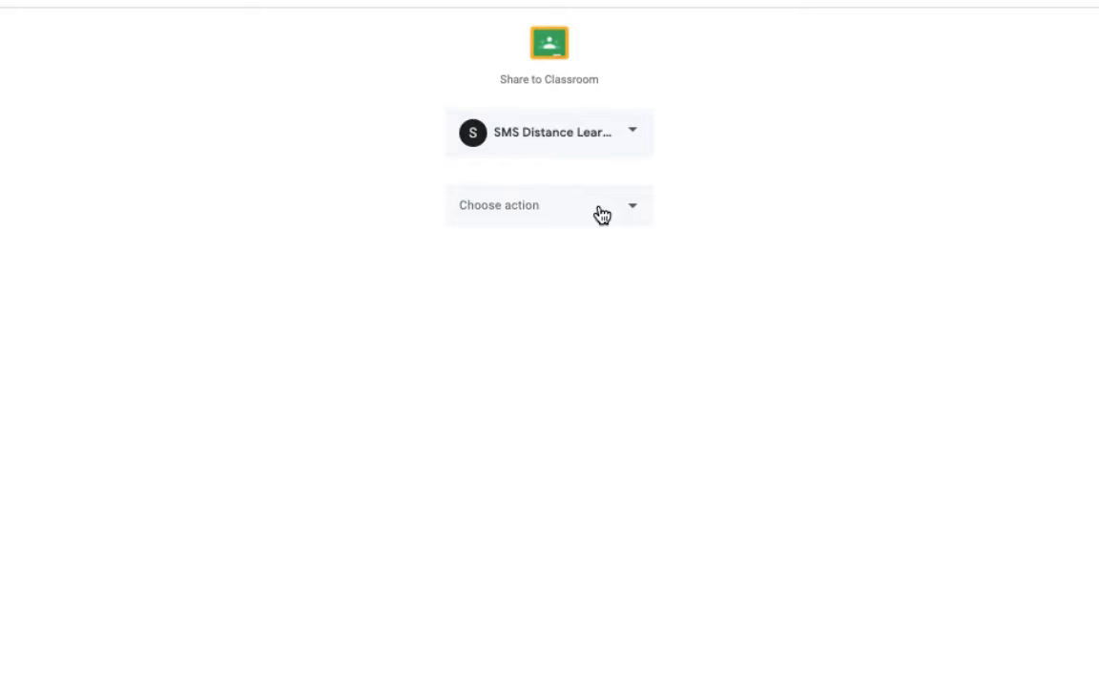
{"action": "left_click", "coordinate": [604, 214]}
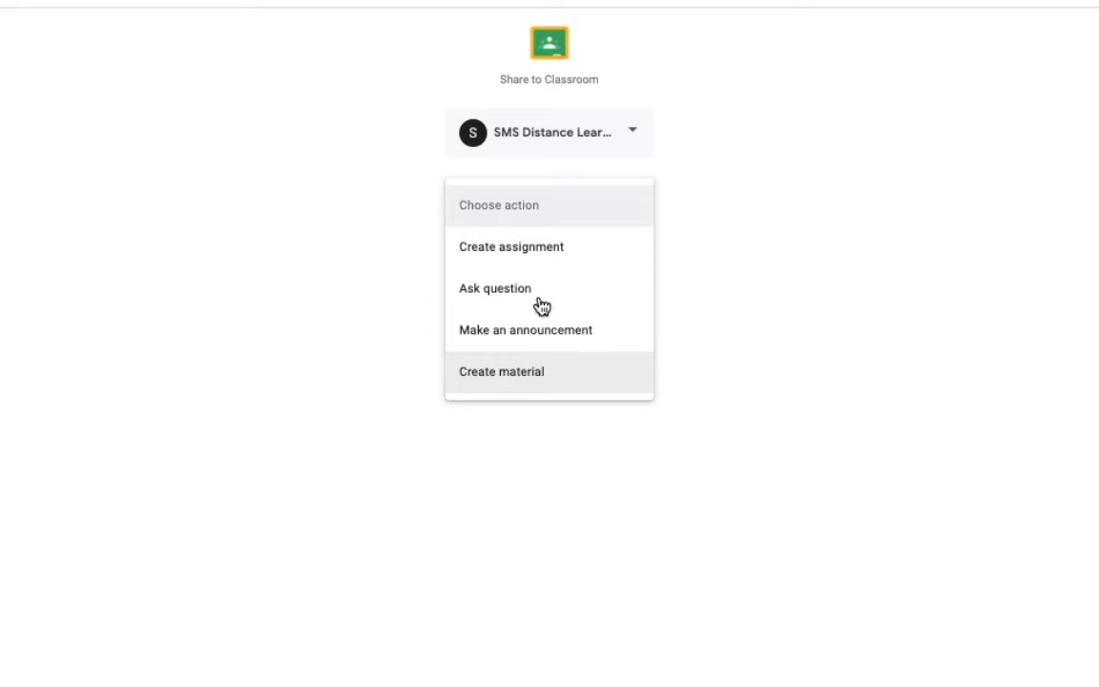
{"action": "left_click", "coordinate": [561, 250]}
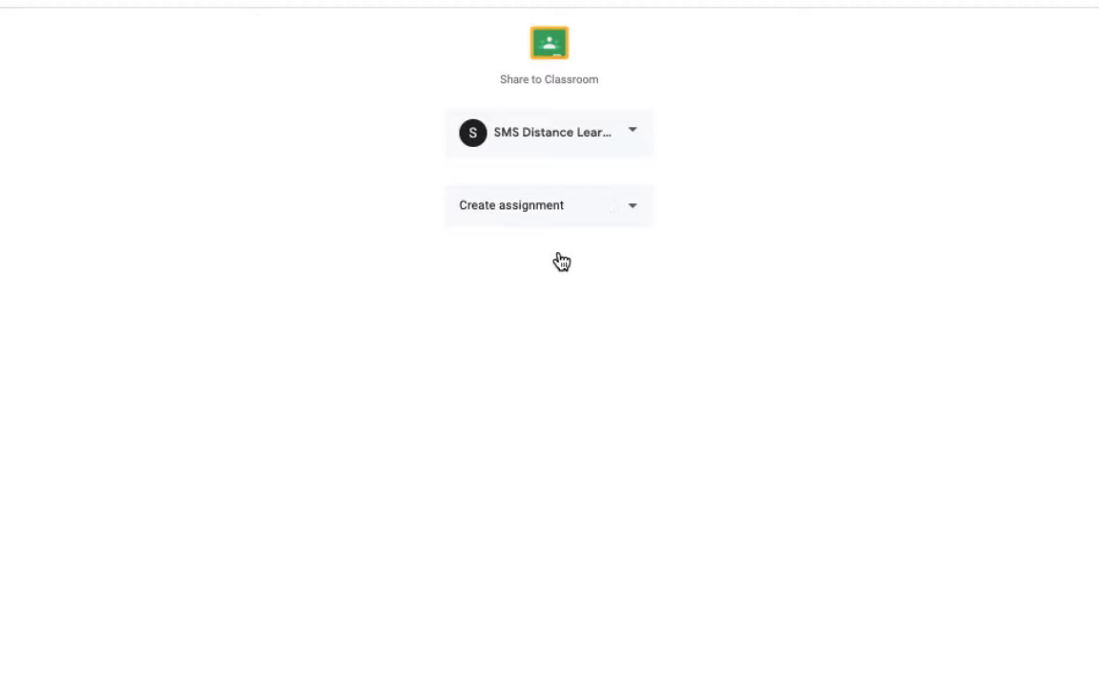
{"action": "left_click", "coordinate": [1071, 677]}
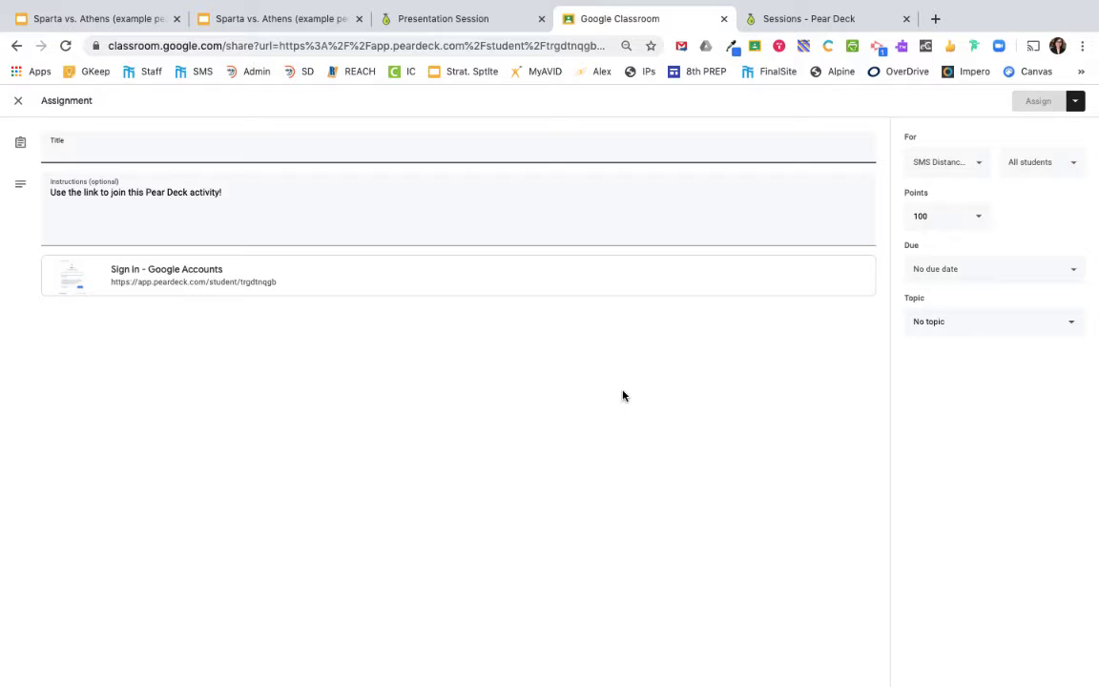
Title the assignment 'Pear Deck Slides', add new topic 'Week of 4/20', and assign it
{"action": "type", "text": "Pear Deck Slides"}
{"action": "left_click", "coordinate": [993, 322]}
{"action": "left_click", "coordinate": [932, 348]}
{"action": "type", "text": "Week of 4/20"}
{"action": "left_click", "coordinate": [1061, 104]}
{"action": "left_click", "coordinate": [1055, 662]}
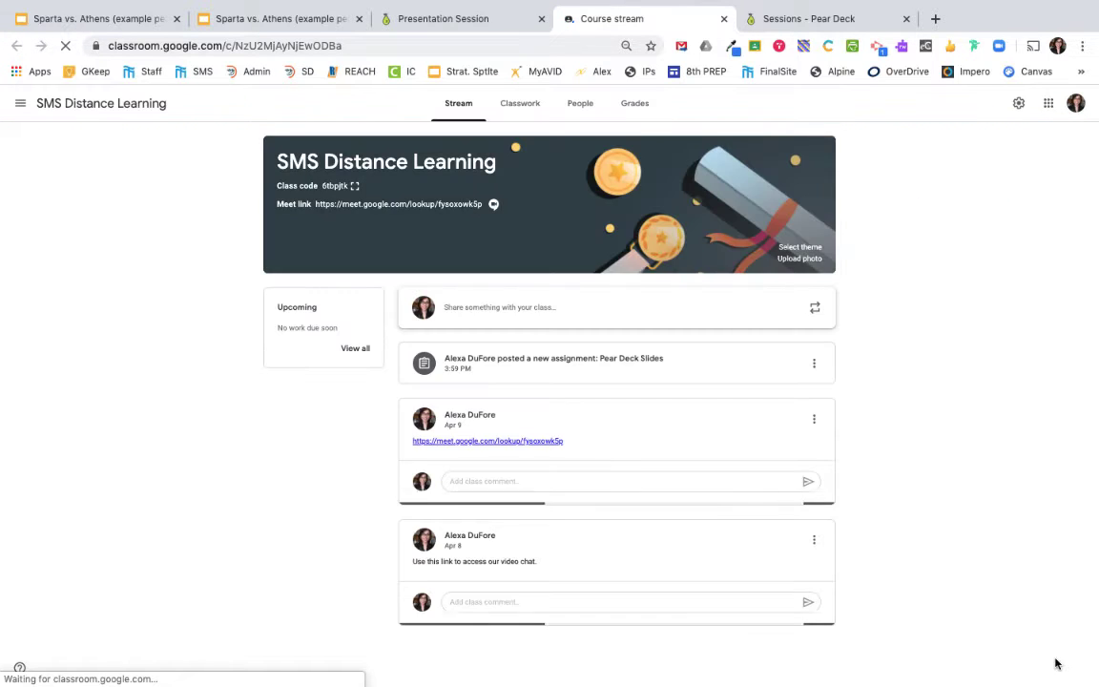
As a student, expand Pear Deck Slides on the Classwork page and follow its Pear Deck link
{"action": "left_click", "coordinate": [522, 101]}
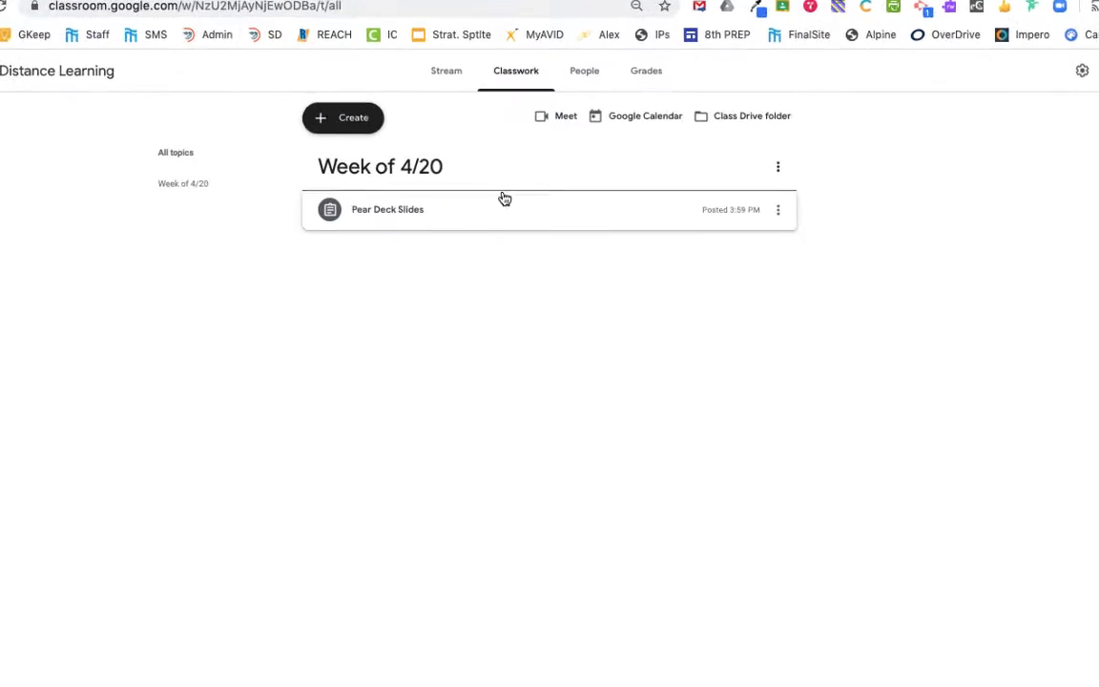
{"action": "left_click", "coordinate": [482, 214]}
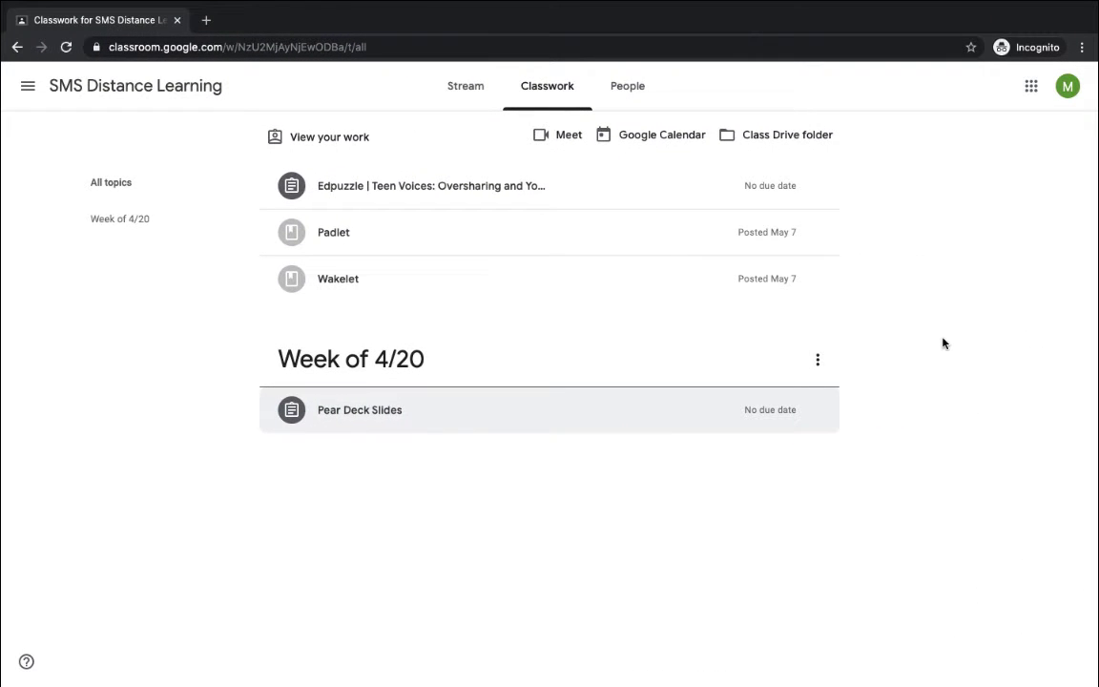
{"action": "left_click", "coordinate": [373, 413]}
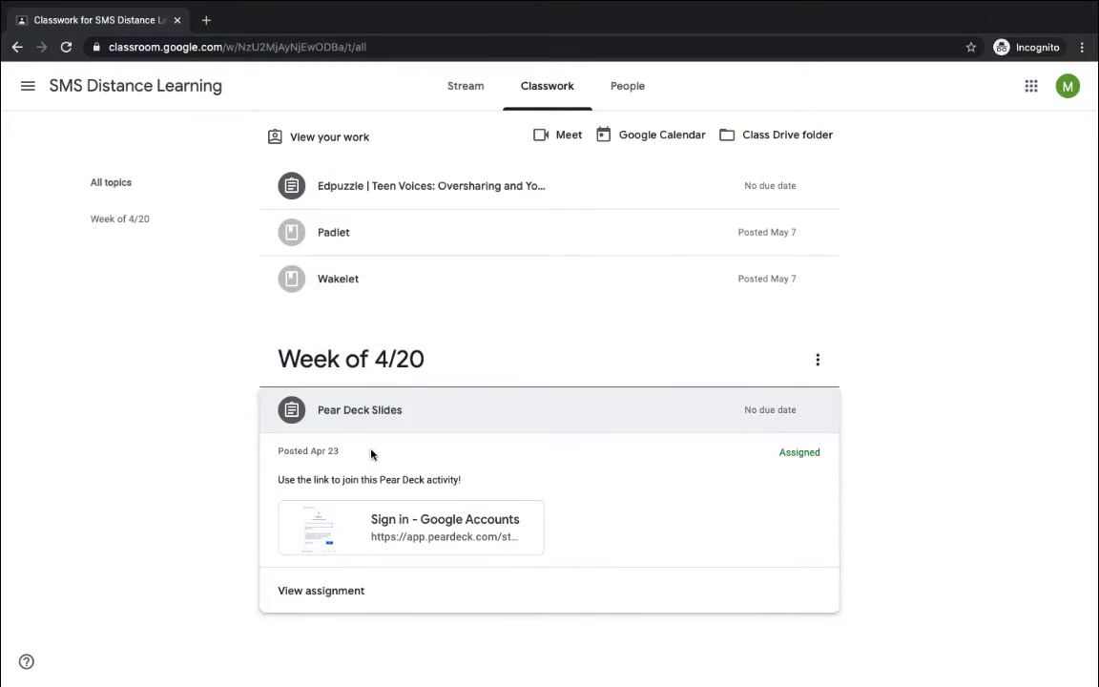
{"action": "left_click", "coordinate": [378, 527]}
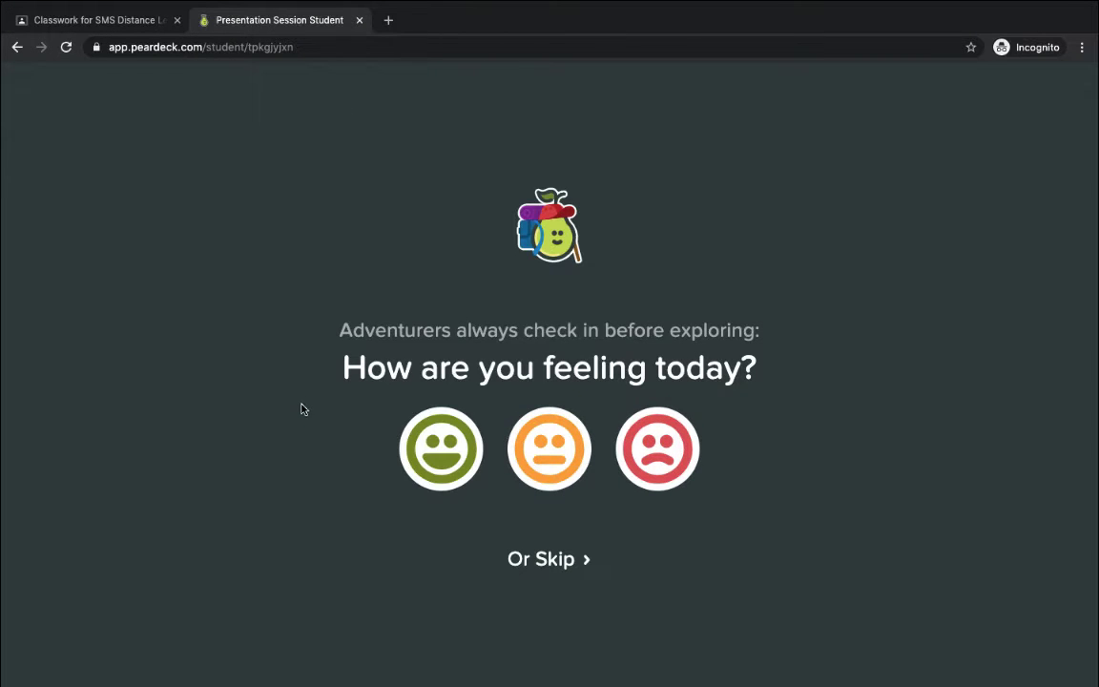
Check in as happy, go to slide 2, and launch Google Earth
{"action": "left_click", "coordinate": [449, 451]}
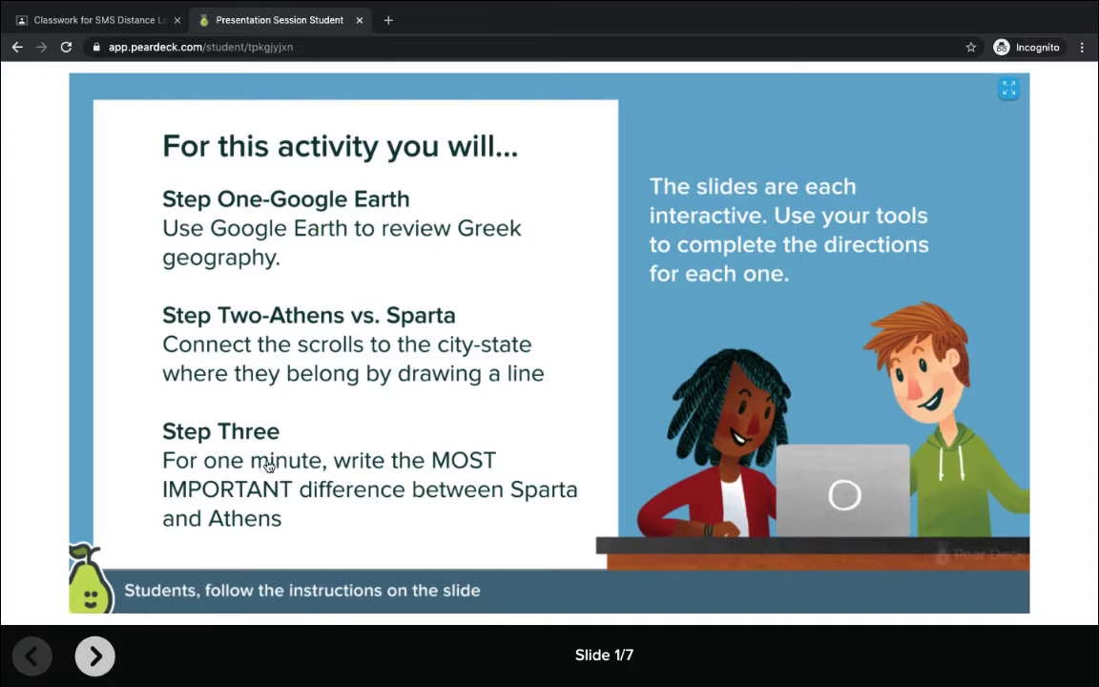
{"action": "left_click", "coordinate": [96, 658]}
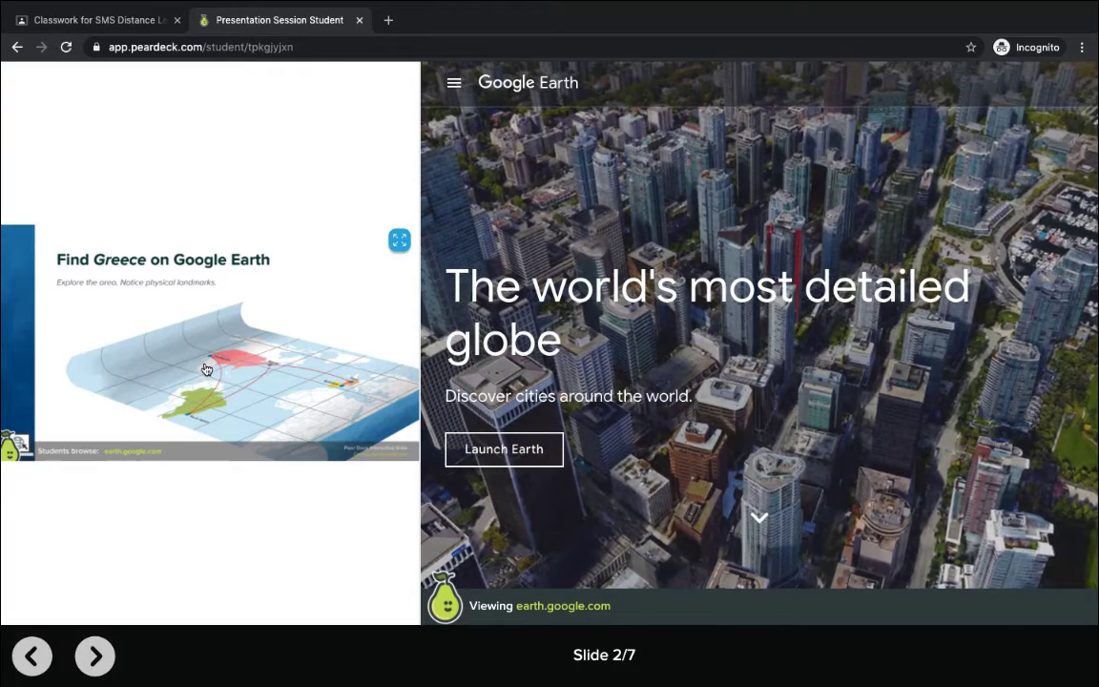
{"action": "left_click", "coordinate": [495, 454]}
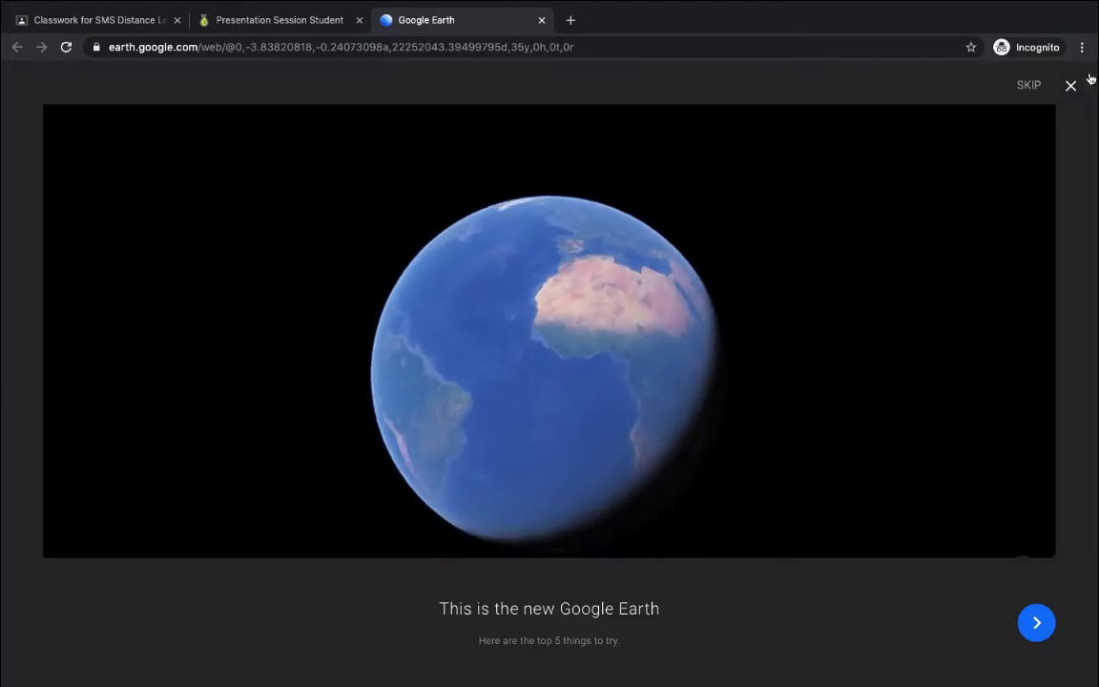
Search Google Earth for 'greece', then return to Pear Deck and advance to slide 3
{"action": "left_click", "coordinate": [1070, 86]}
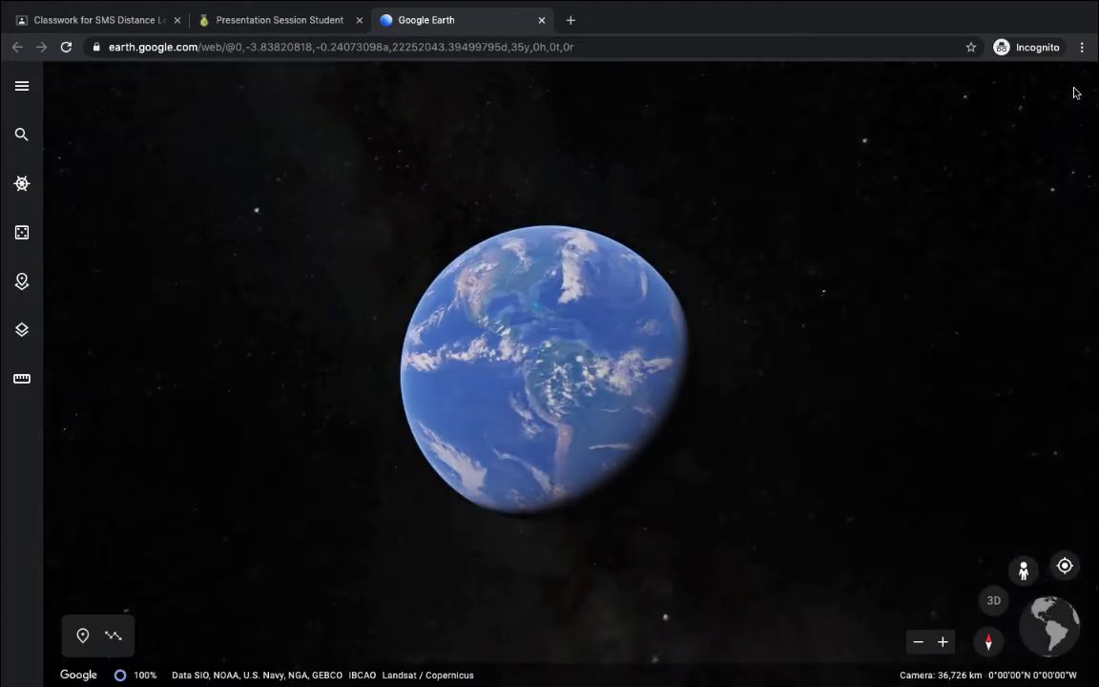
{"action": "left_click", "coordinate": [22, 134]}
{"action": "type", "text": "greece"}
{"action": "key", "text": "Return"}
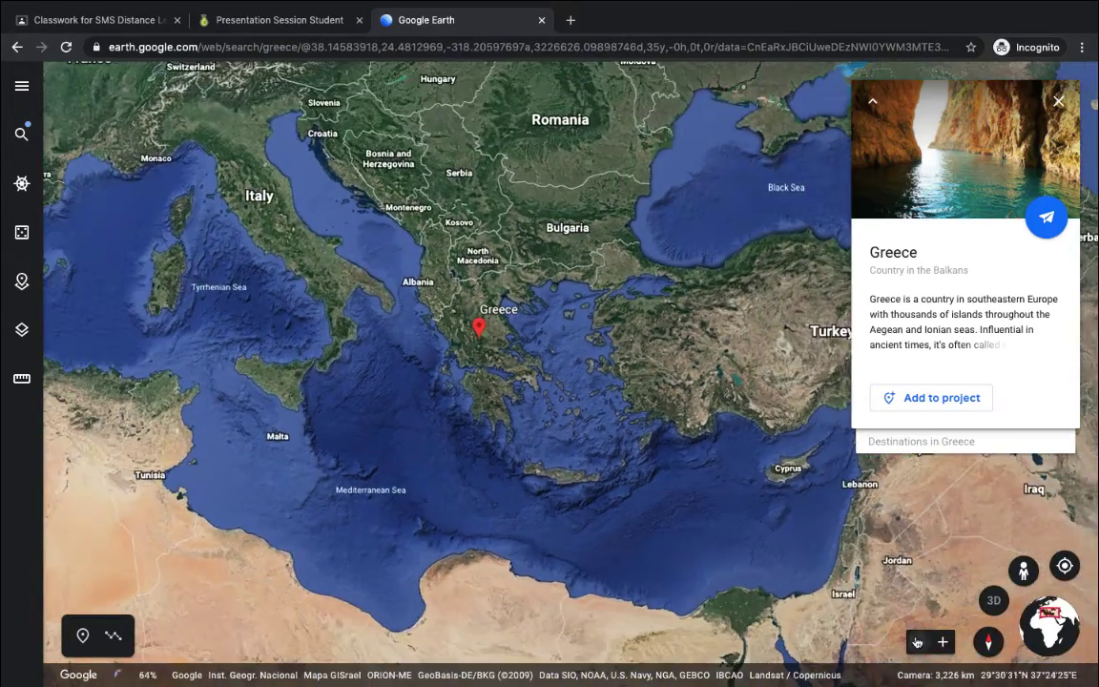
{"action": "left_click", "coordinate": [280, 19]}
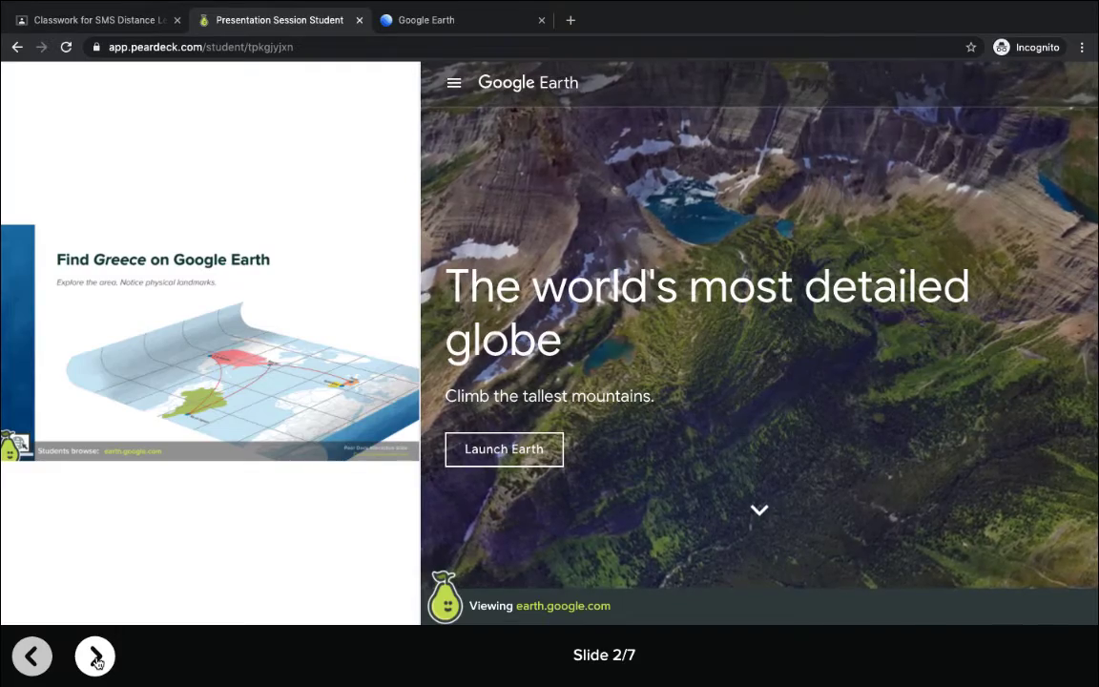
{"action": "left_click", "coordinate": [96, 658]}
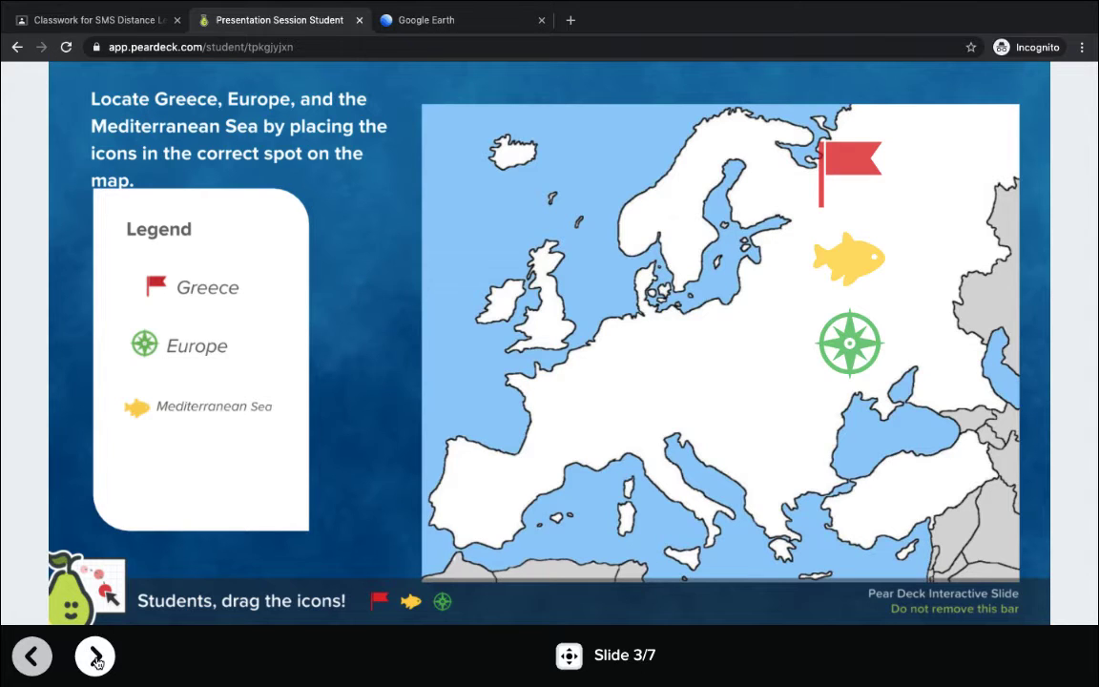
Place the flag on Greece, the fish on the sea, the compass on France, then advance
{"action": "left_click_drag", "start_coordinate": [840, 162], "coordinate": [797, 486]}
{"action": "left_click_drag", "start_coordinate": [819, 274], "coordinate": [864, 465]}
{"action": "left_click_drag", "start_coordinate": [849, 343], "coordinate": [569, 413]}
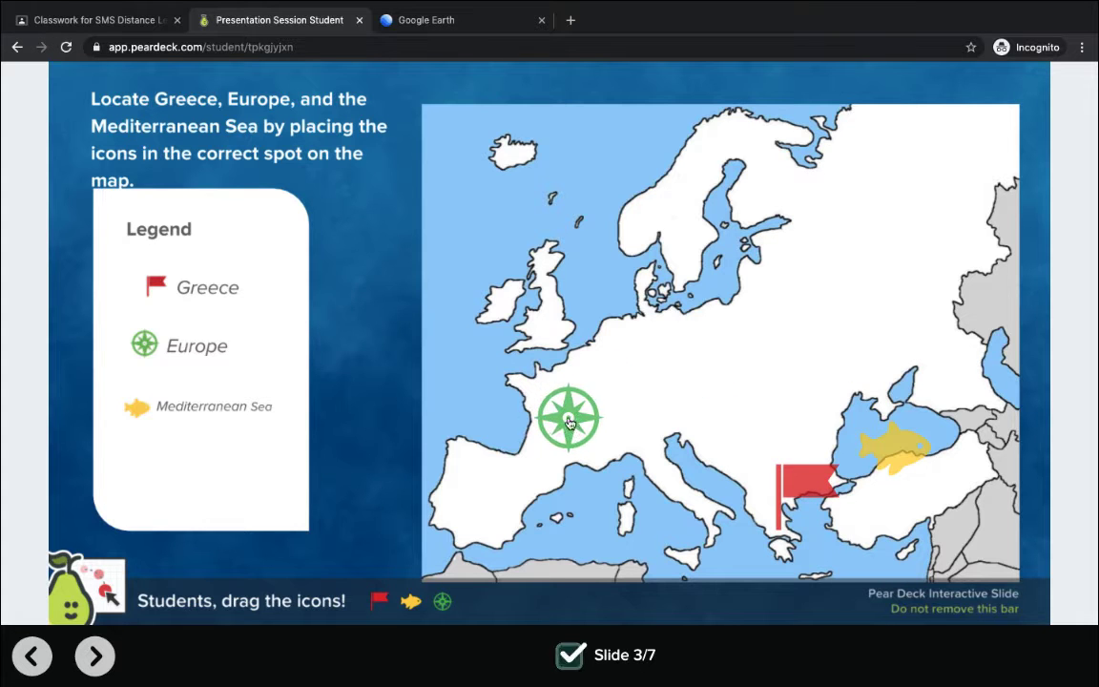
{"action": "left_click", "coordinate": [95, 656]}
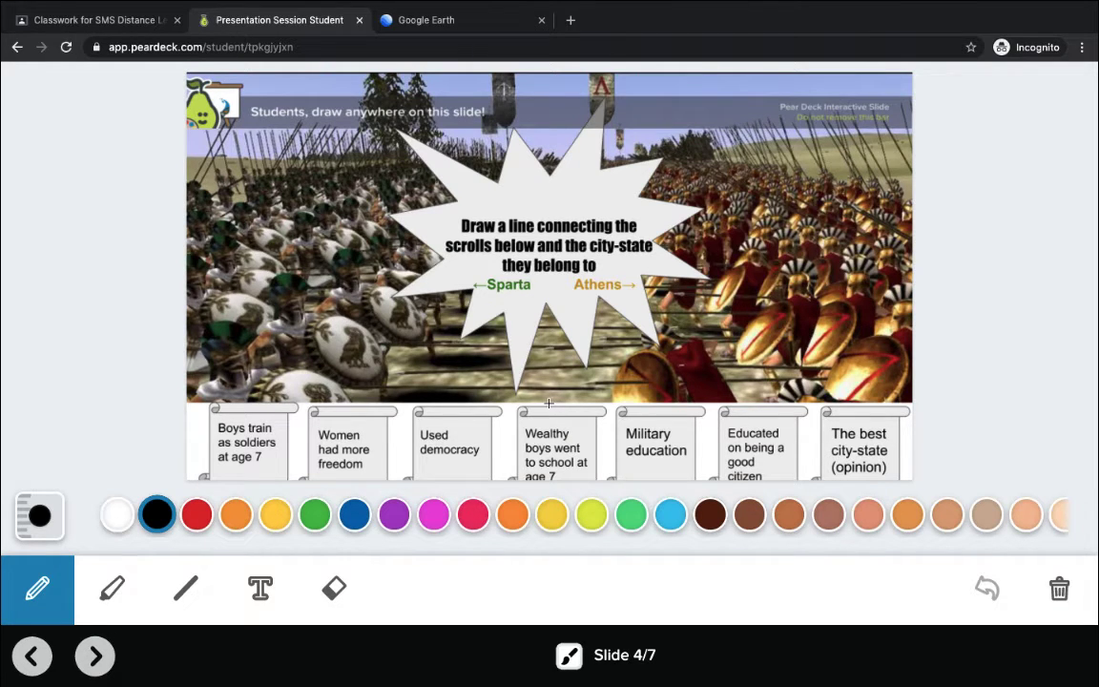
Freehand-draw black and yellow lines from the scrolls toward Sparta and Athens
{"action": "left_click_drag", "start_coordinate": [362, 434], "coordinate": [363, 279]}
{"action": "left_click_drag", "start_coordinate": [432, 420], "coordinate": [377, 318]}
{"action": "left_click", "coordinate": [274, 515]}
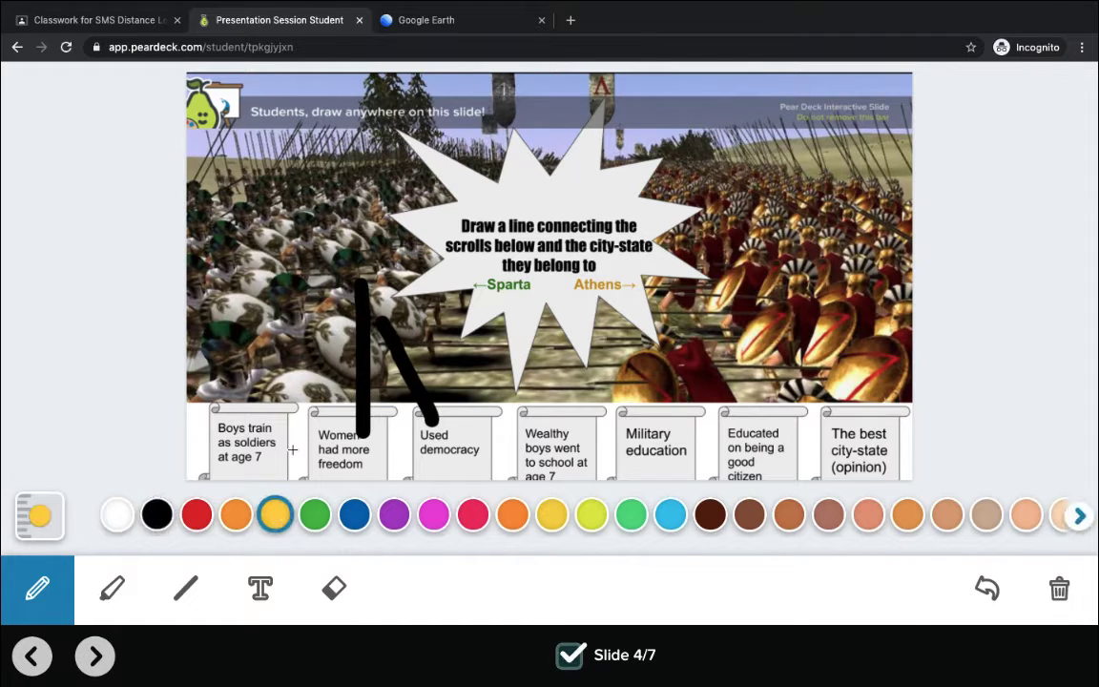
{"action": "left_click_drag", "start_coordinate": [255, 432], "coordinate": [289, 313]}
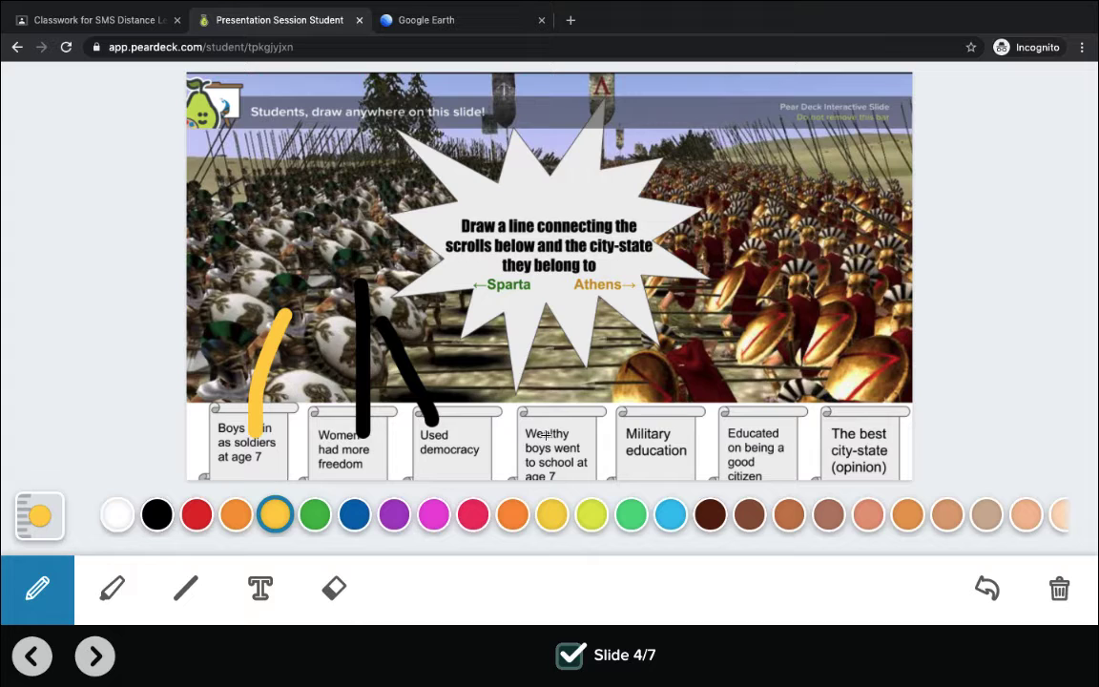
{"action": "left_click_drag", "start_coordinate": [547, 434], "coordinate": [703, 250]}
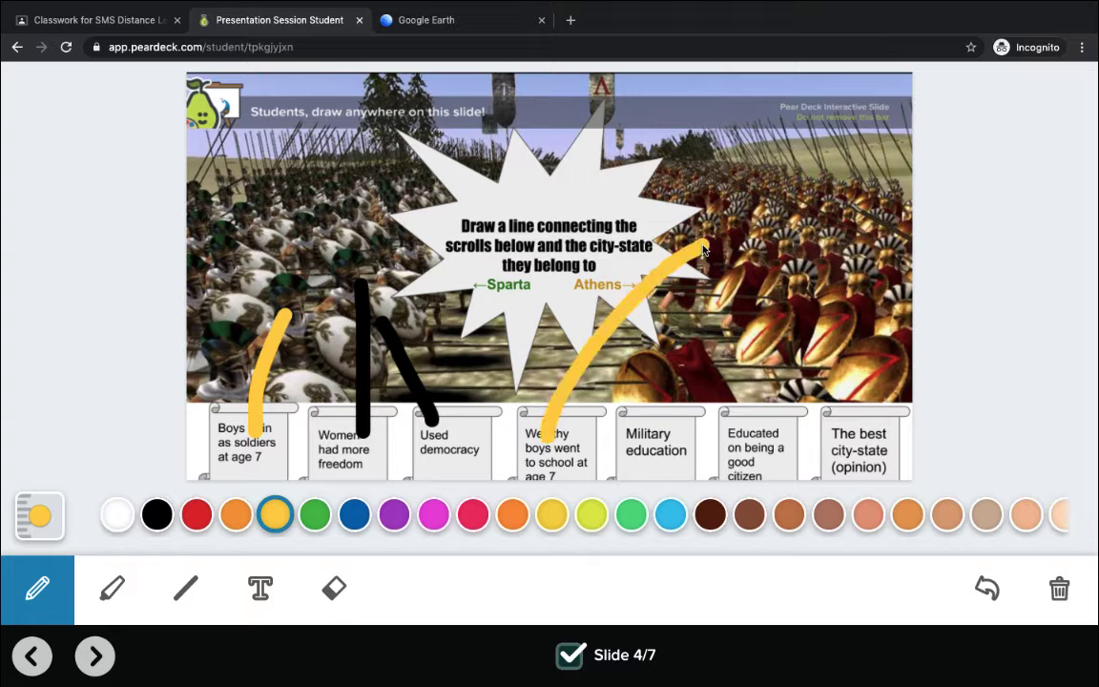
Draw straight green lines linking education scrolls to Sparta, yellow ones toward Athens, then advance
{"action": "left_click", "coordinate": [188, 598]}
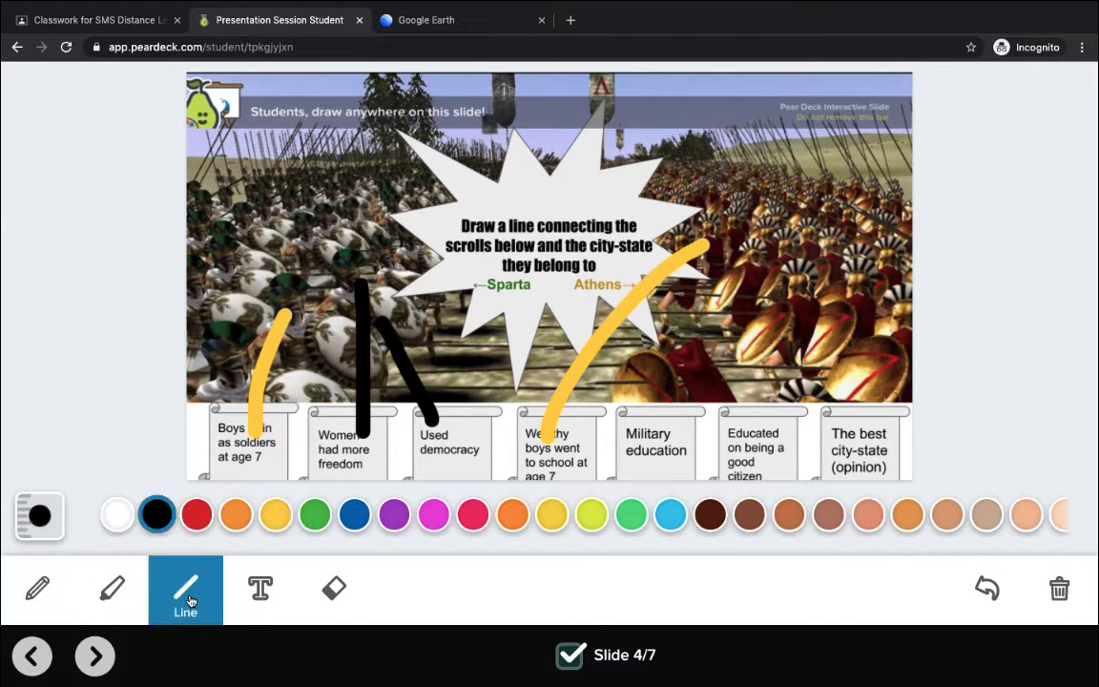
{"action": "left_click", "coordinate": [311, 517]}
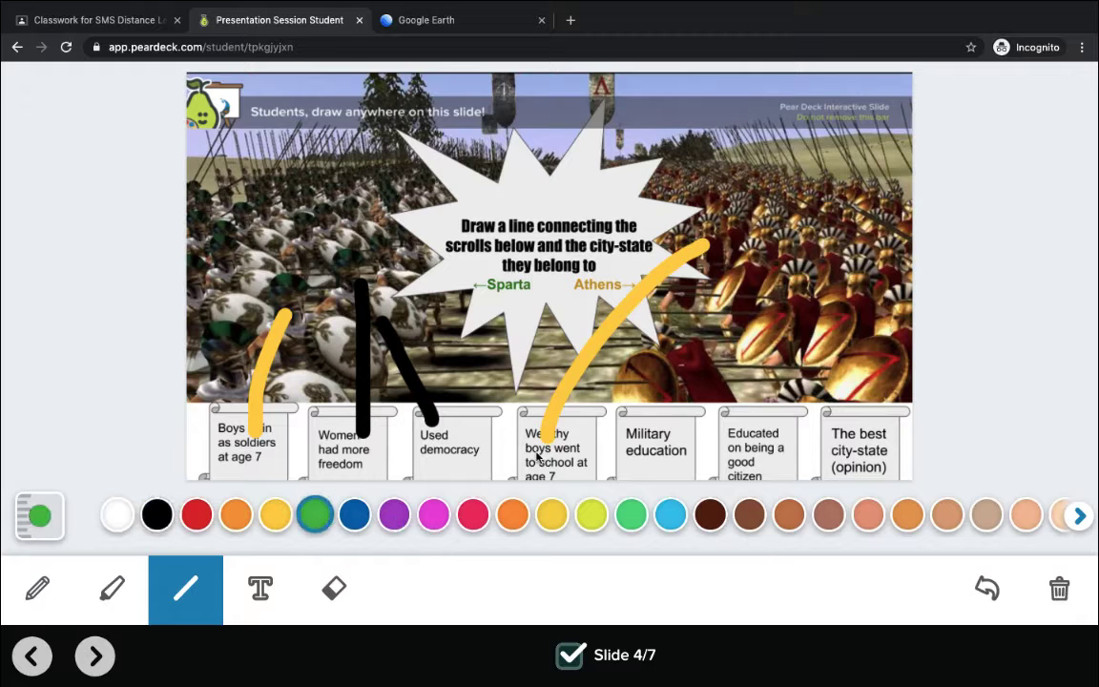
{"action": "left_click_drag", "start_coordinate": [640, 457], "coordinate": [369, 297]}
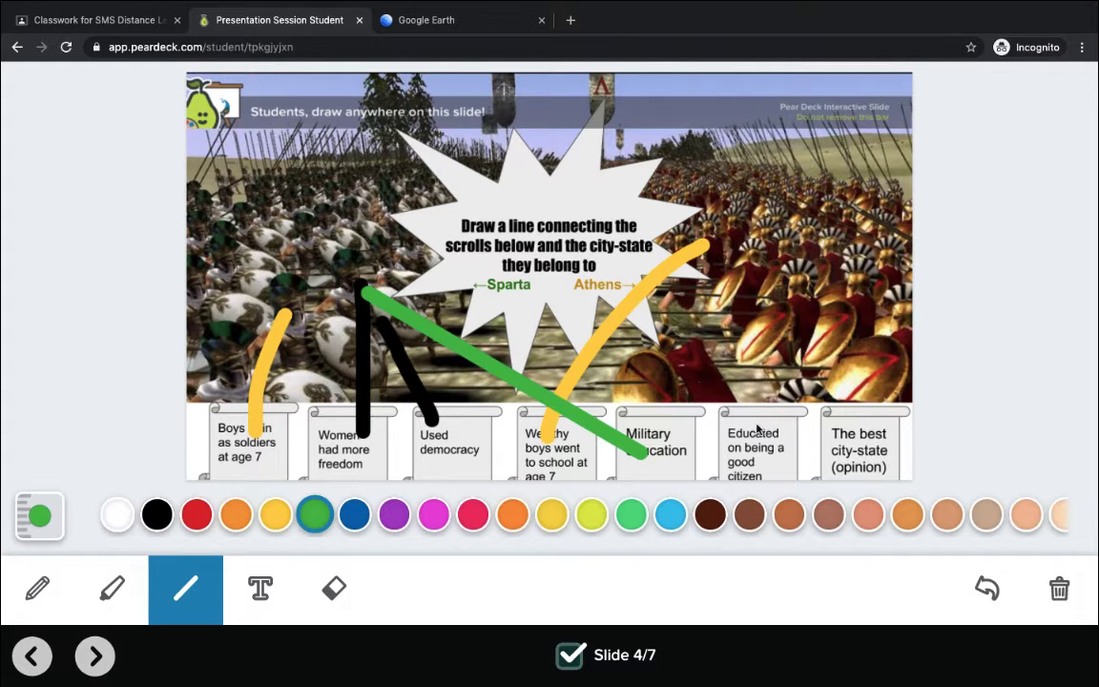
{"action": "left_click_drag", "start_coordinate": [760, 434], "coordinate": [368, 295]}
{"action": "left_click_drag", "start_coordinate": [360, 430], "coordinate": [357, 278]}
{"action": "left_click", "coordinate": [275, 516]}
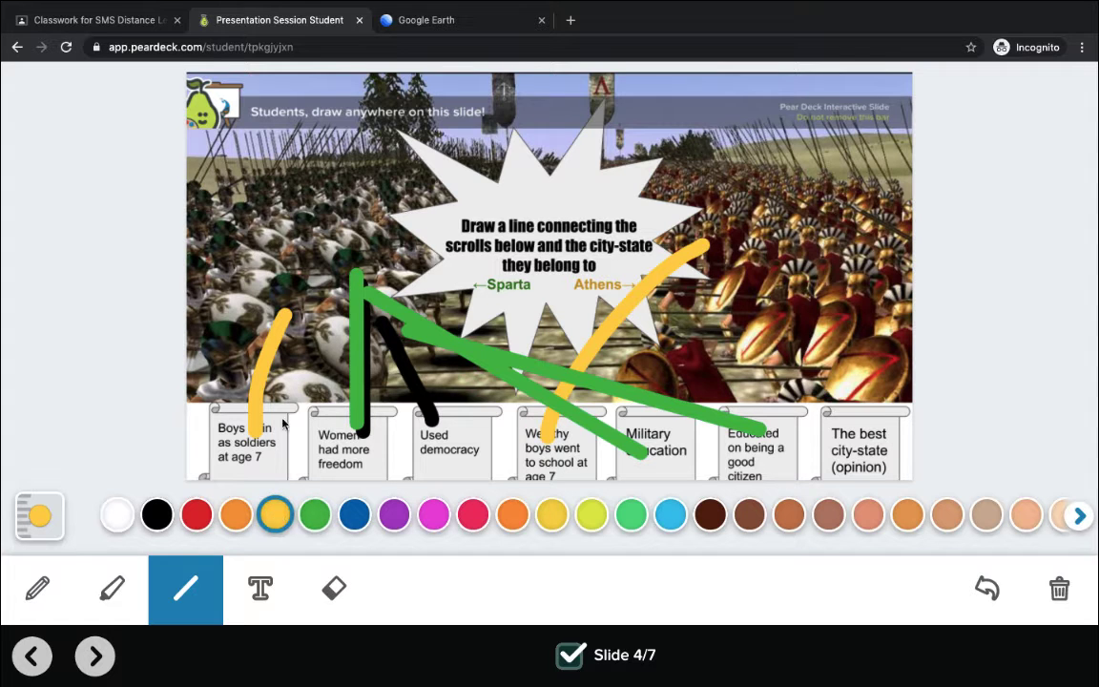
{"action": "left_click_drag", "start_coordinate": [275, 425], "coordinate": [762, 294]}
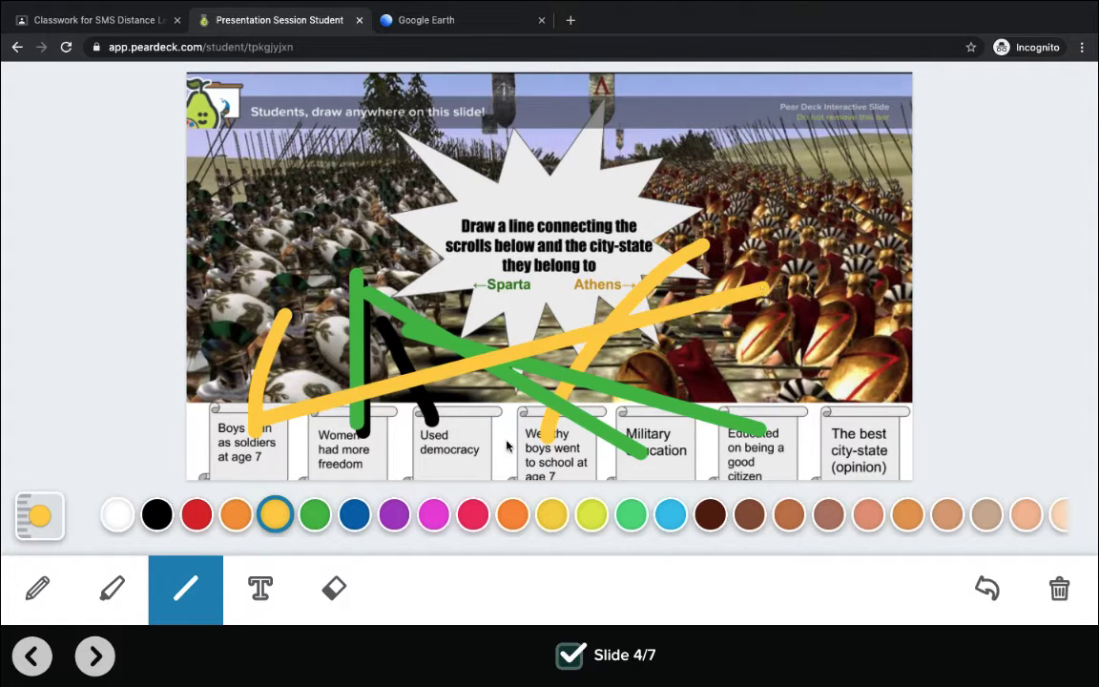
{"action": "left_click_drag", "start_coordinate": [850, 431], "coordinate": [765, 300]}
{"action": "left_click", "coordinate": [95, 656]}
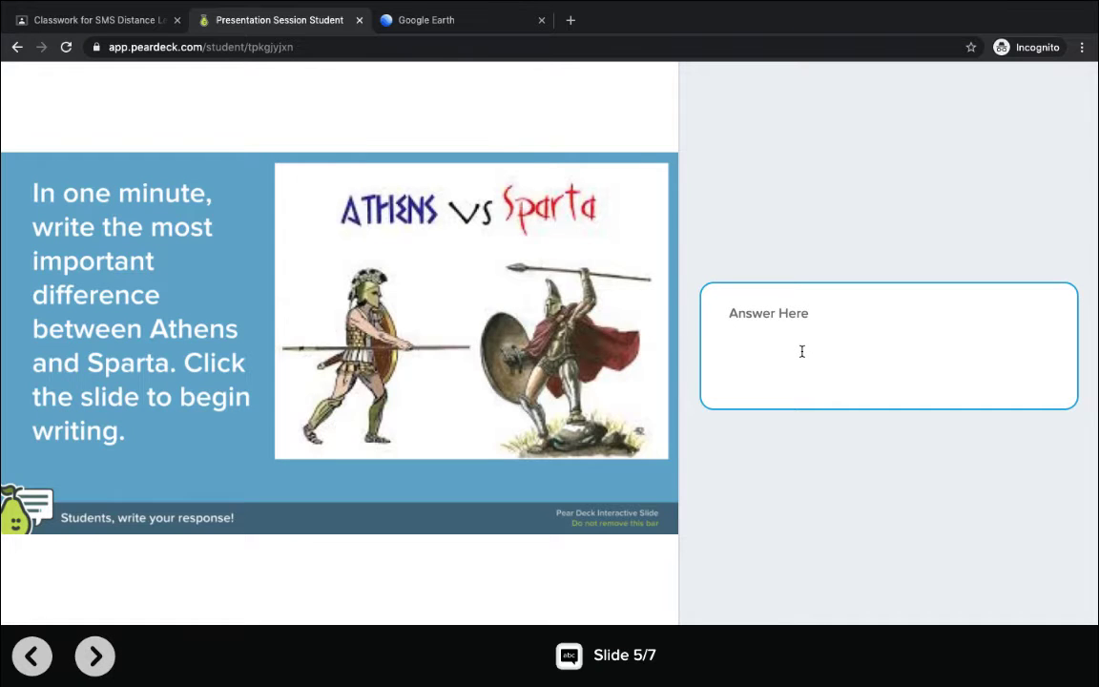
Answer slide 5 with 'Short answer h' and move on to slide 6
{"action": "type", "text": "Short answer here"}
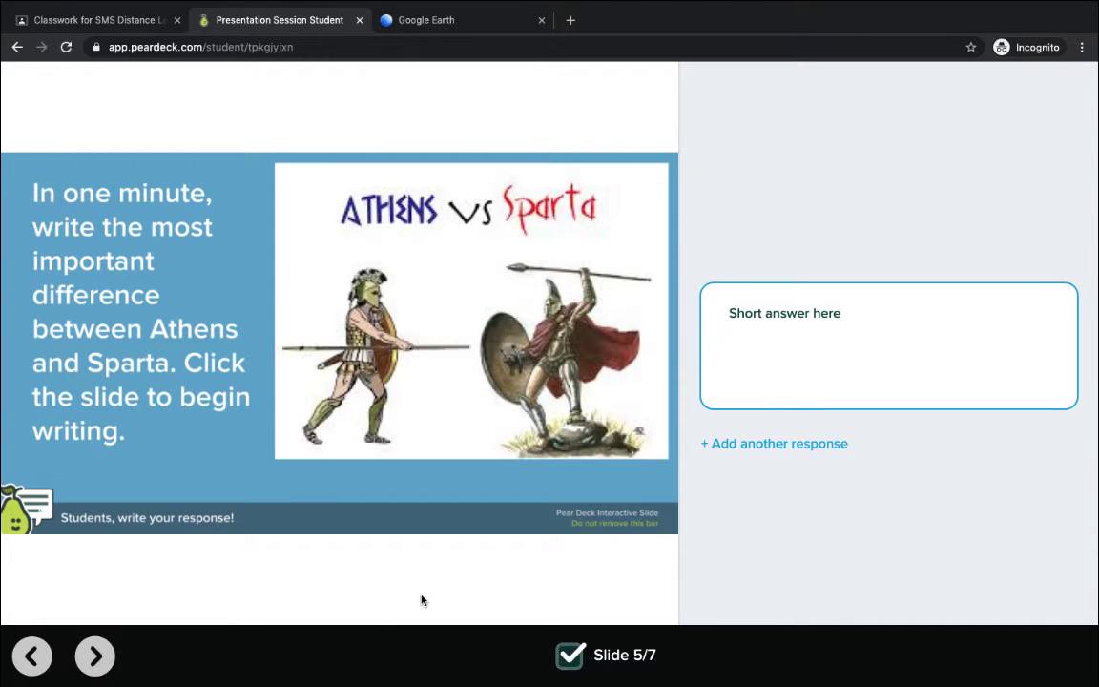
{"action": "left_click", "coordinate": [107, 662]}
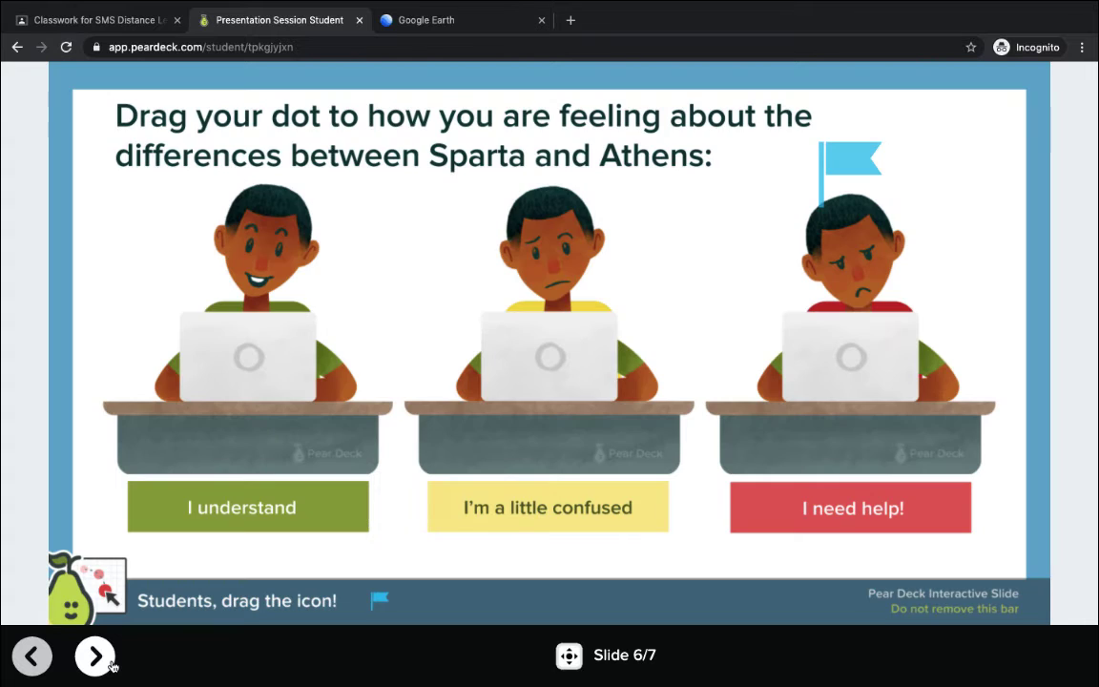